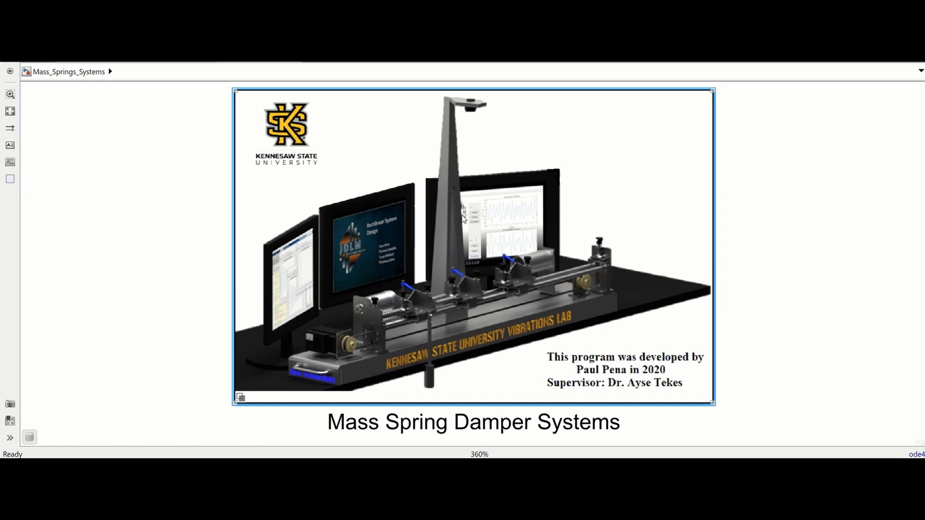
# Open the 2Masses 2Springs model inside Mass Spring Damper Systems and examine its external force, step and sine wave input blocks
pyautogui.doubleClick(463, 218)
pyautogui.doubleClick(473, 183)
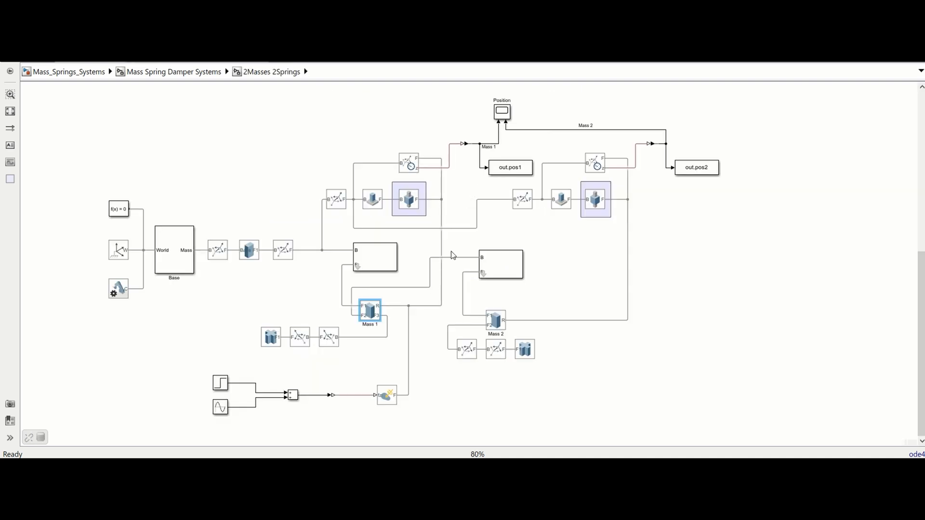
pyautogui.click(388, 397)
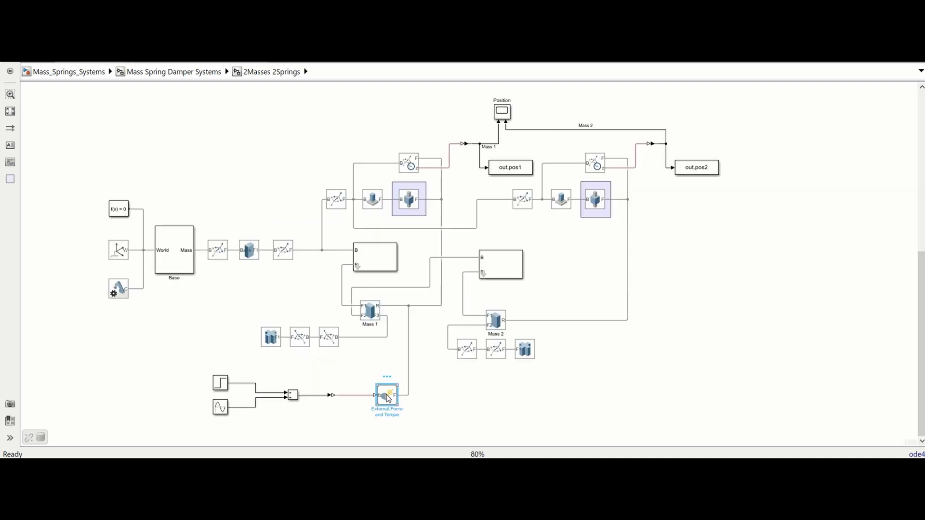
pyautogui.click(222, 383)
pyautogui.click(219, 409)
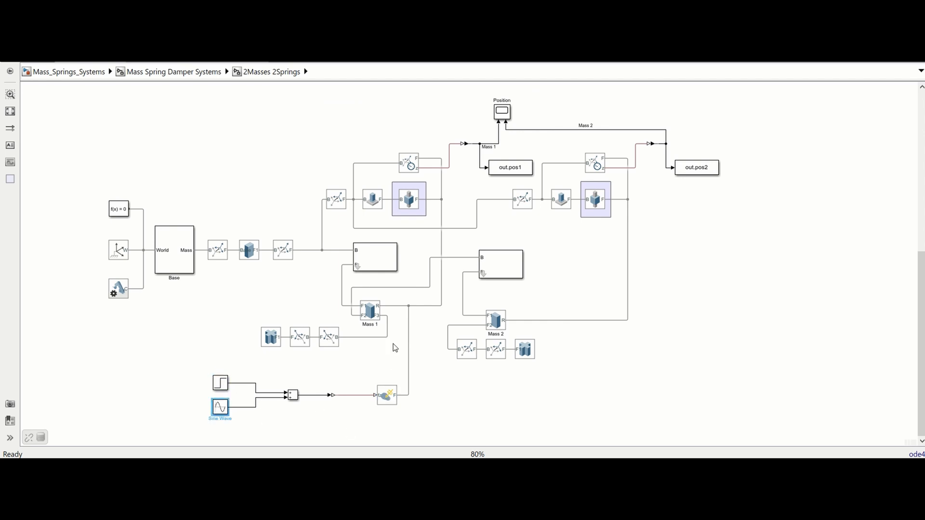
# Inspect the solid properties and geometry preview of the Mass 1 block, and close its dialog
pyautogui.doubleClick(371, 311)
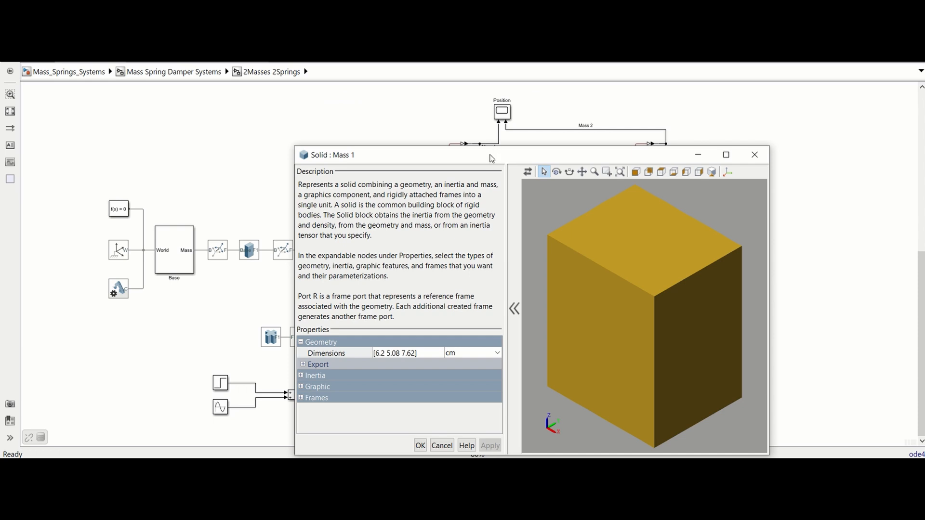
pyautogui.moveTo(491, 157); pyautogui.dragTo(447, 96)
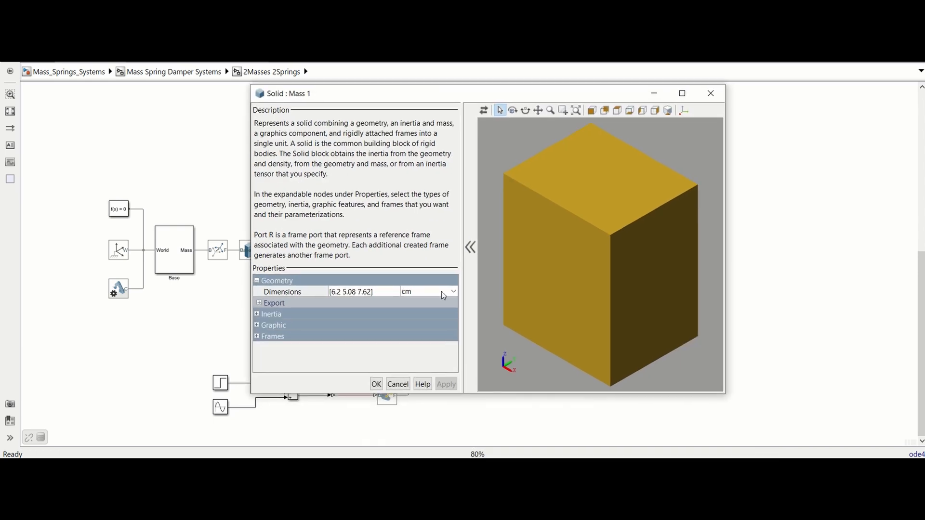
pyautogui.click(377, 386)
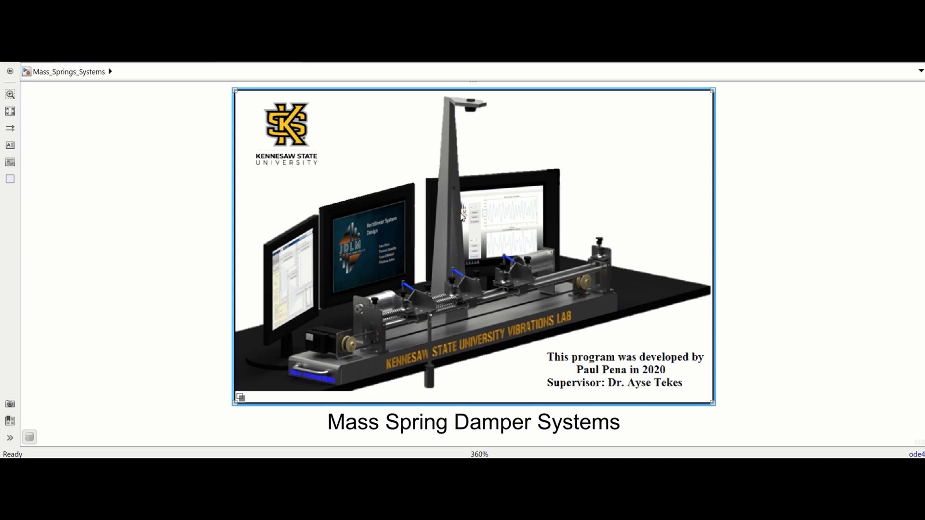
# Open Mass Spring Damper Systems, activate the 1 Mass 1 Spring variant and switch over to 2 Mass 2 Spring
pyautogui.doubleClick(461, 217)
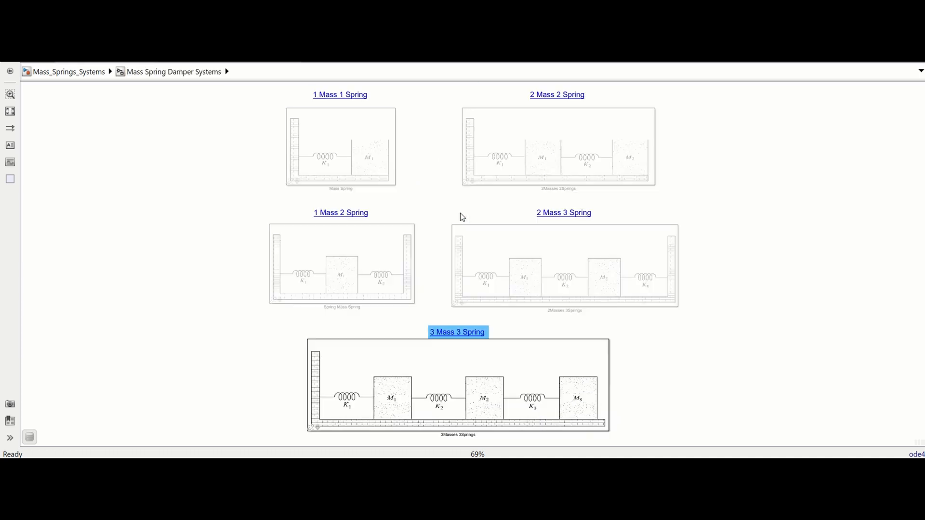
pyautogui.click(345, 101)
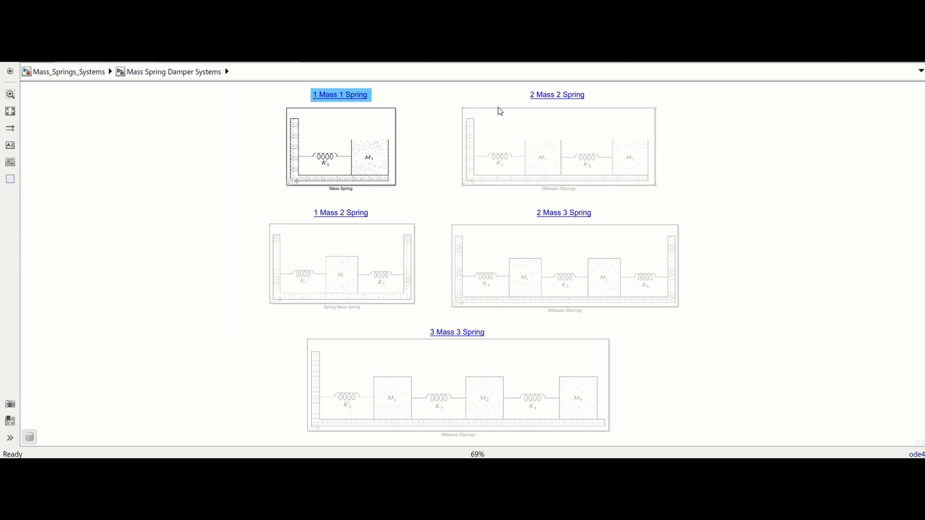
pyautogui.click(553, 99)
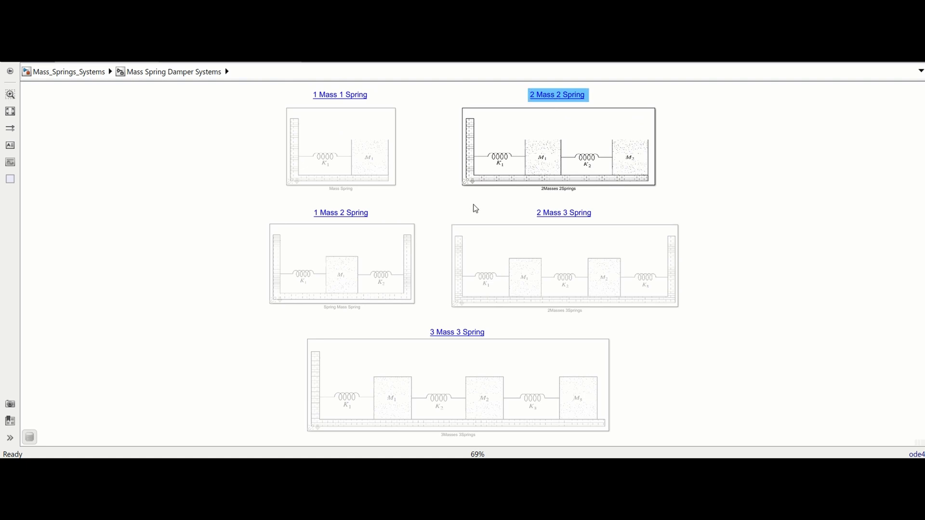
# Open the 2Masses 2Springs block parameters and review the mass and spring constant variables
pyautogui.doubleClick(519, 166)
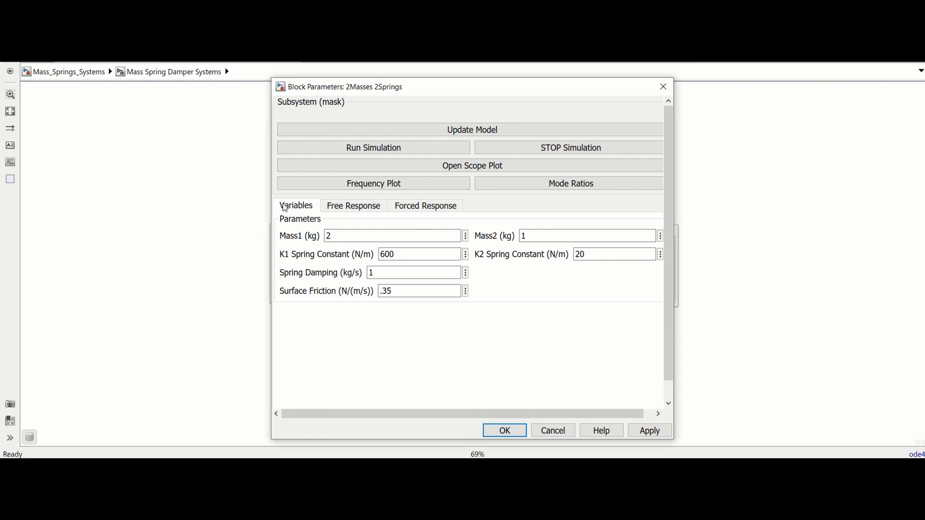
pyautogui.doubleClick(351, 236)
pyautogui.doubleClick(396, 254)
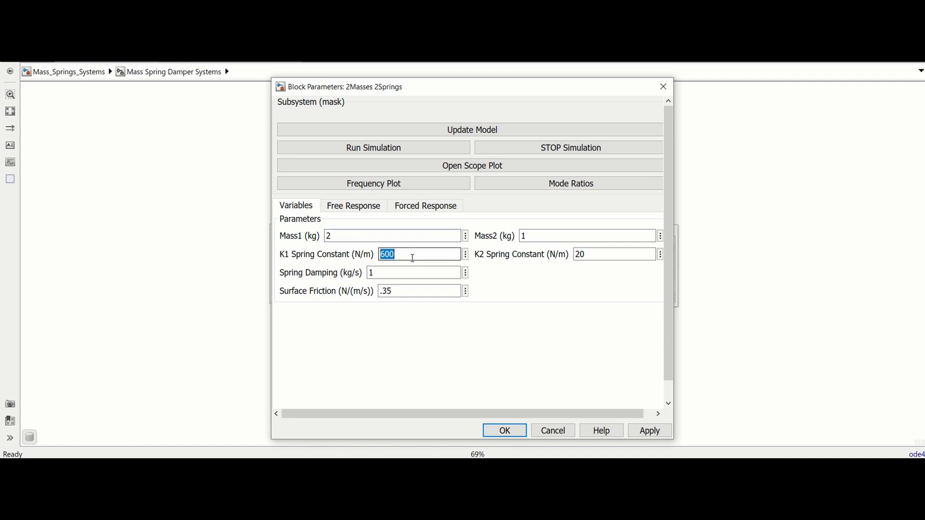
# Set the M1 initial displacement to 2 cm in the free response settings
pyautogui.click(351, 210)
pyautogui.moveTo(354, 270)
pyautogui.mouseDown()
pyautogui.moveTo(317, 271)
pyautogui.moveTo(342, 269)
pyautogui.mouseUp()
pyautogui.doubleClick(388, 267)
pyautogui.write('2')
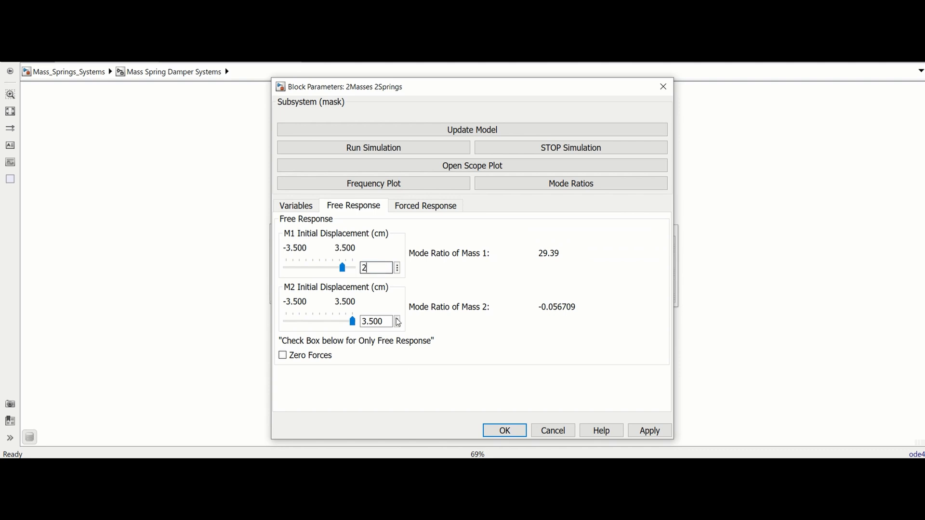
# Switch the force response type to Step and back to Harmonic in the forced response settings
pyautogui.click(428, 207)
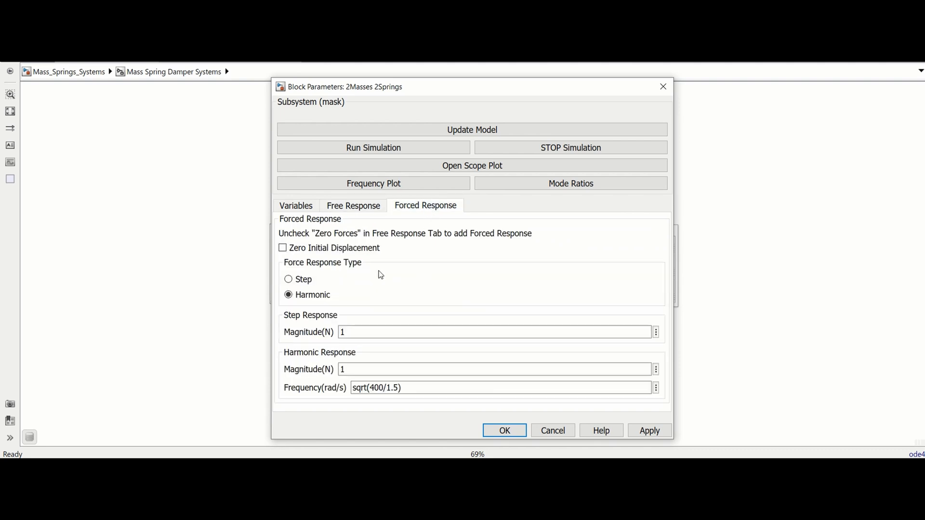
pyautogui.click(291, 280)
pyautogui.click(289, 295)
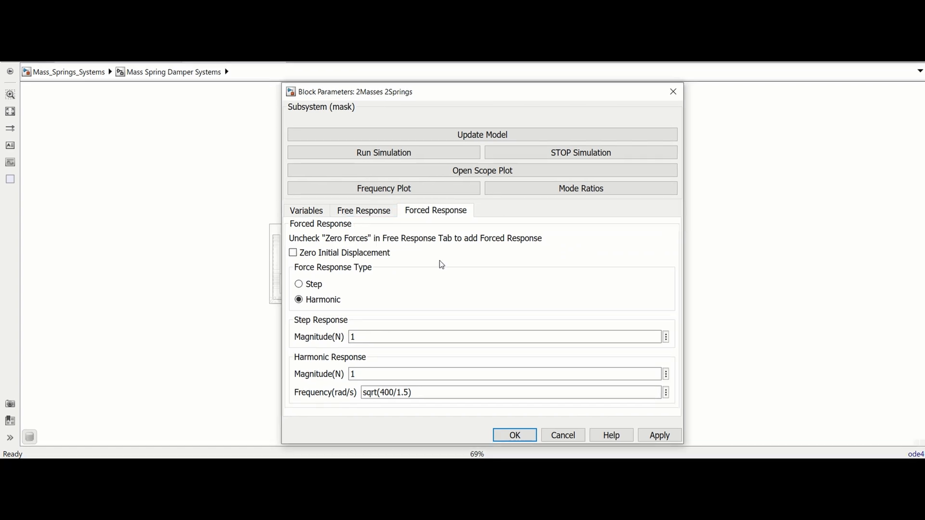
# Try out Zero Initial Displacement in the forced response settings and check its effect on the free response displacements
pyautogui.click(293, 253)
pyautogui.click(366, 214)
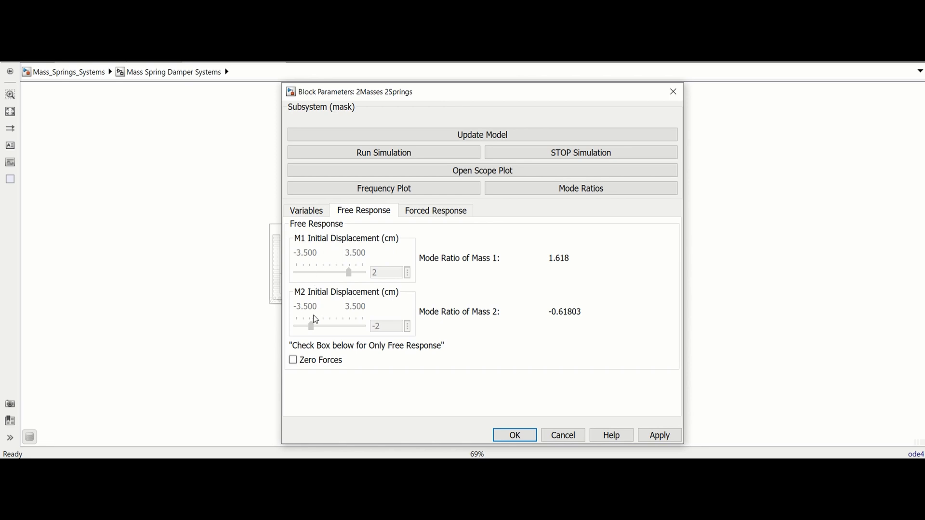
pyautogui.click(437, 212)
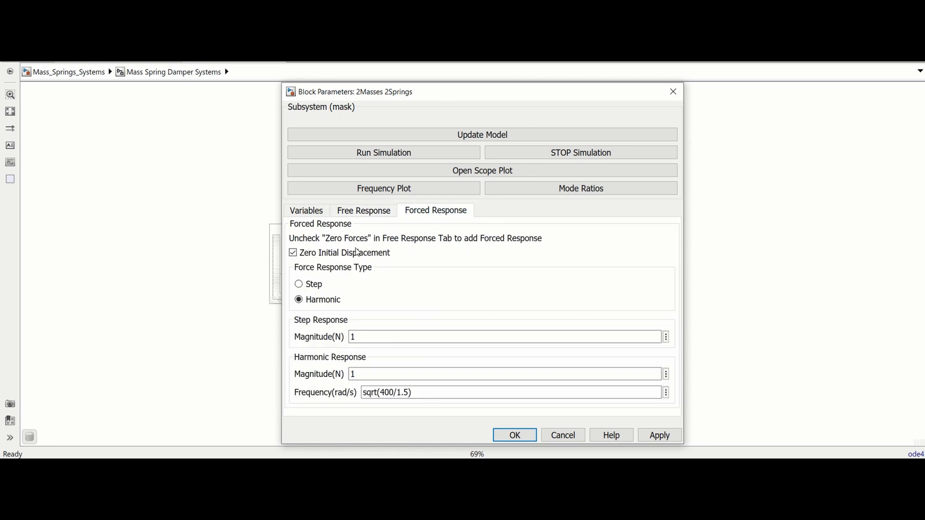
pyautogui.click(363, 212)
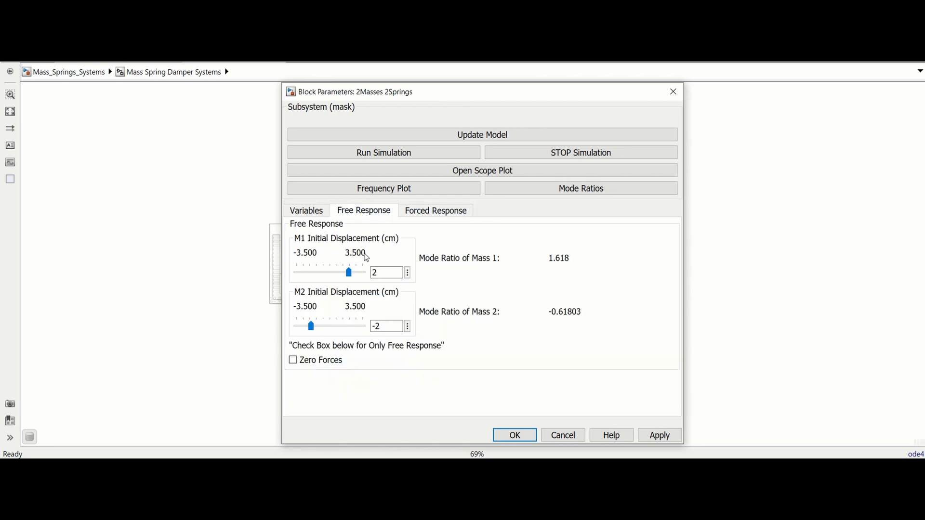
# Enable Zero Forces, check its effect on the forced response settings, and disable it again
pyautogui.click(293, 362)
pyautogui.click(431, 216)
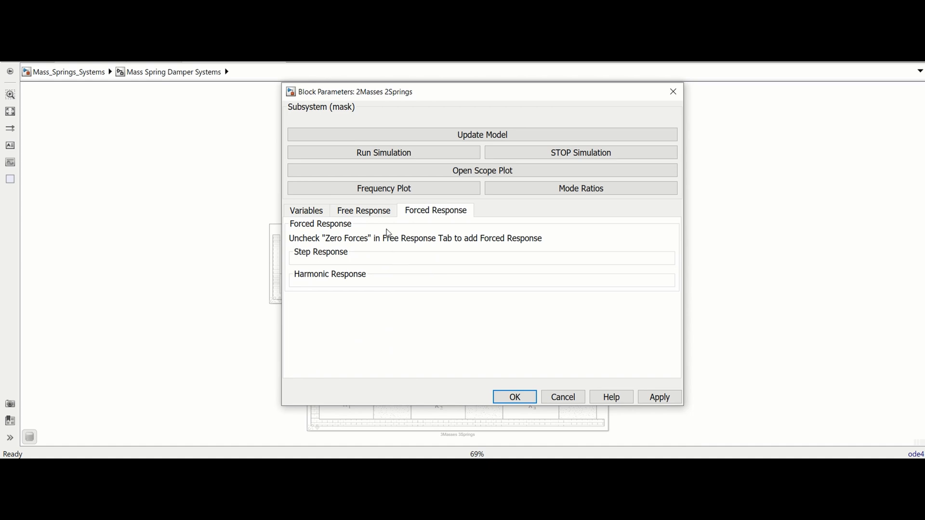
pyautogui.click(382, 213)
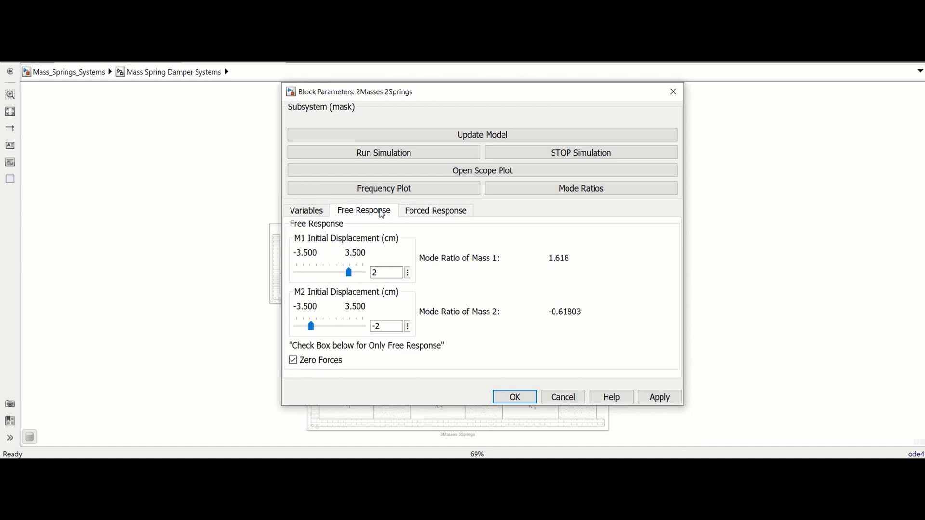
pyautogui.click(294, 360)
pyautogui.click(435, 215)
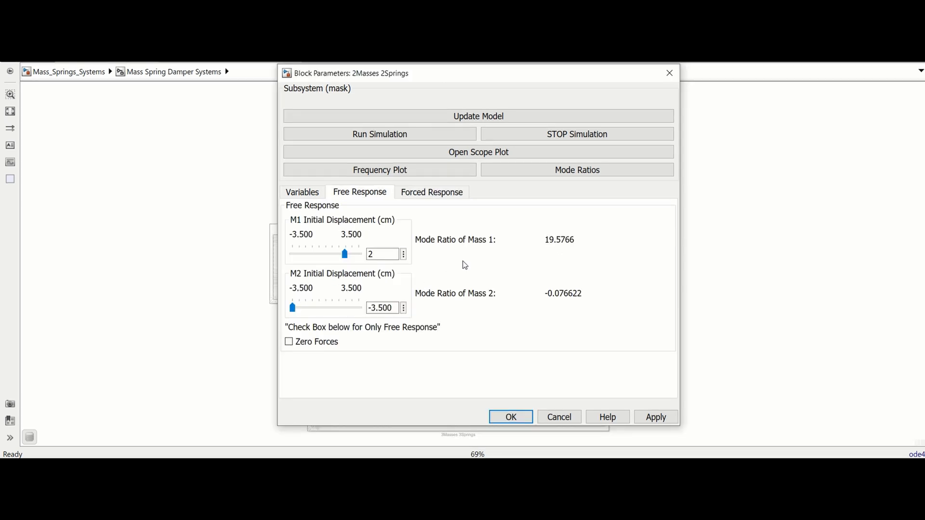
# Try to update the model, enable Zero Forces for a free response only, and apply the pending parameter changes
pyautogui.click(508, 120)
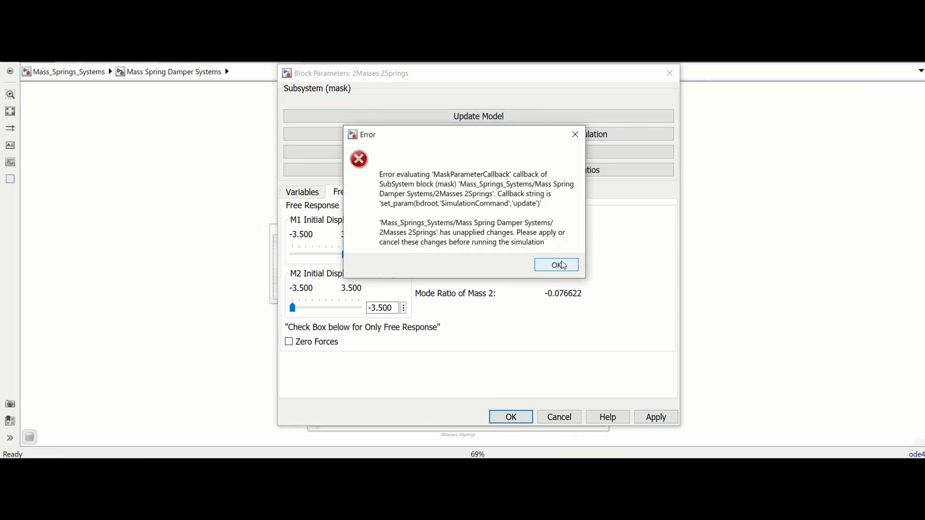
pyautogui.click(556, 265)
pyautogui.click(290, 342)
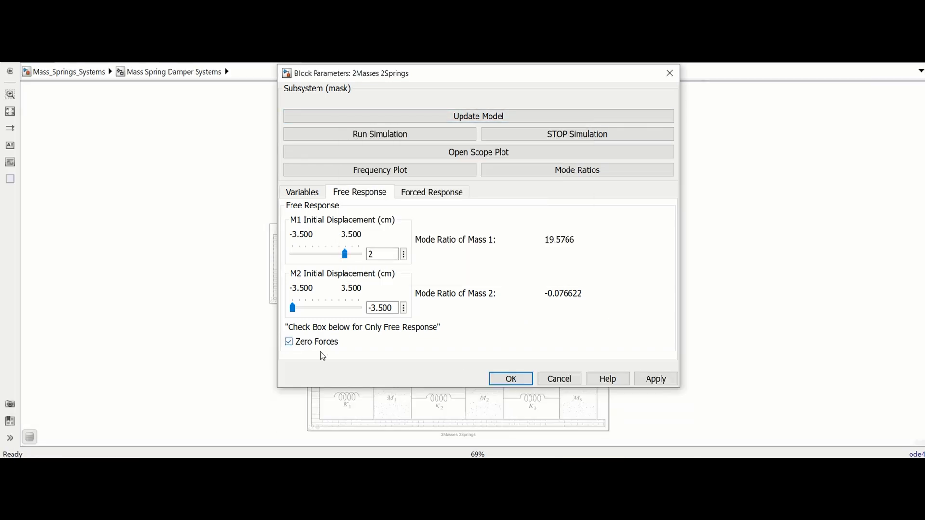
pyautogui.click(658, 380)
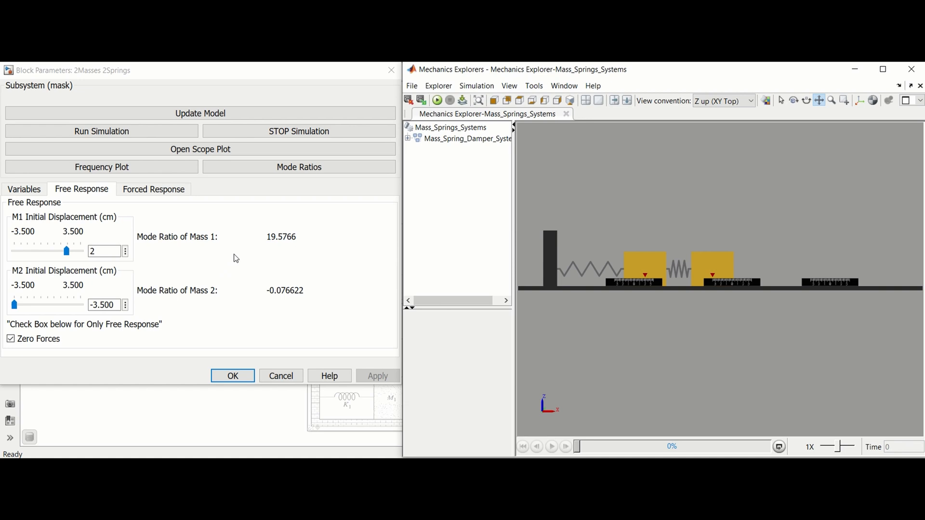
# Set the initial displacements of M1 and M2 to 3.500 cm, updating the model after each change
pyautogui.moveTo(66, 251); pyautogui.dragTo(84, 253)
pyautogui.click(235, 114)
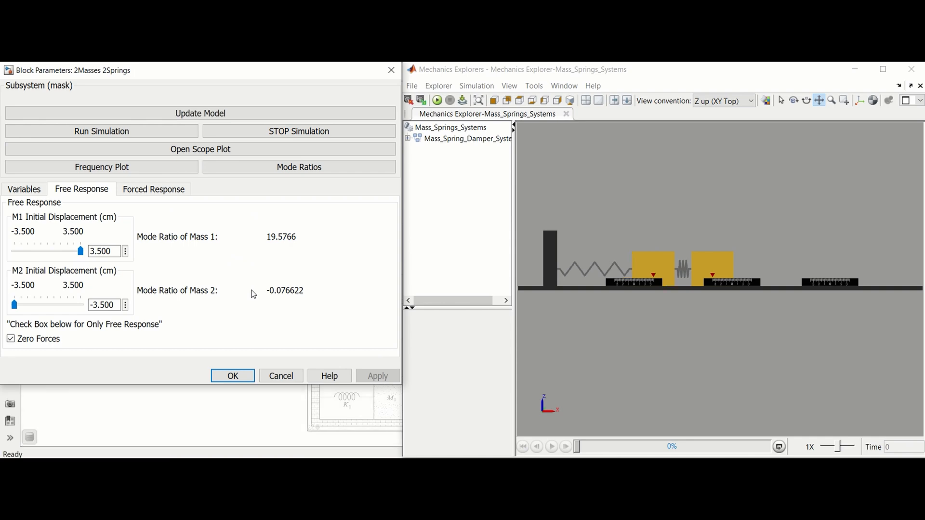
pyautogui.moveTo(14, 304); pyautogui.dragTo(83, 302)
pyautogui.click(207, 114)
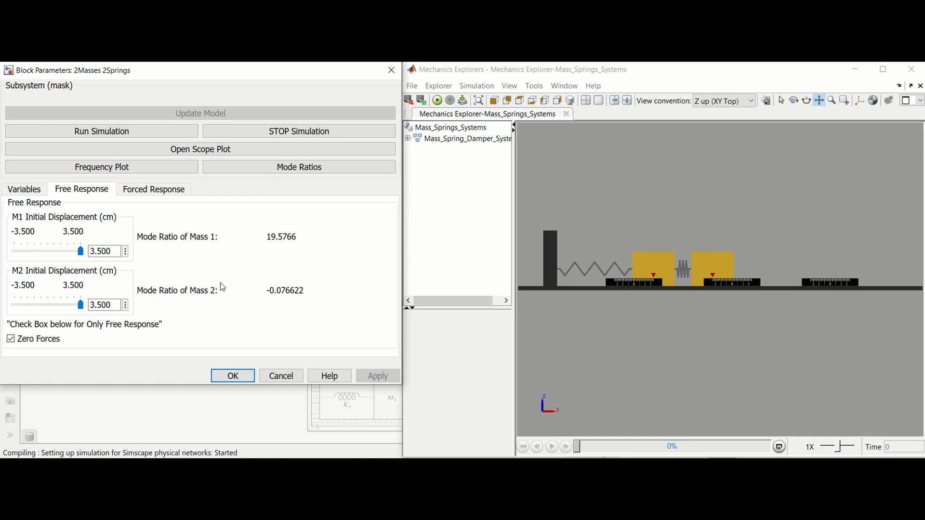
# Run the free response simulation, open the position scope plot and play back the mass motion animation
pyautogui.click(164, 130)
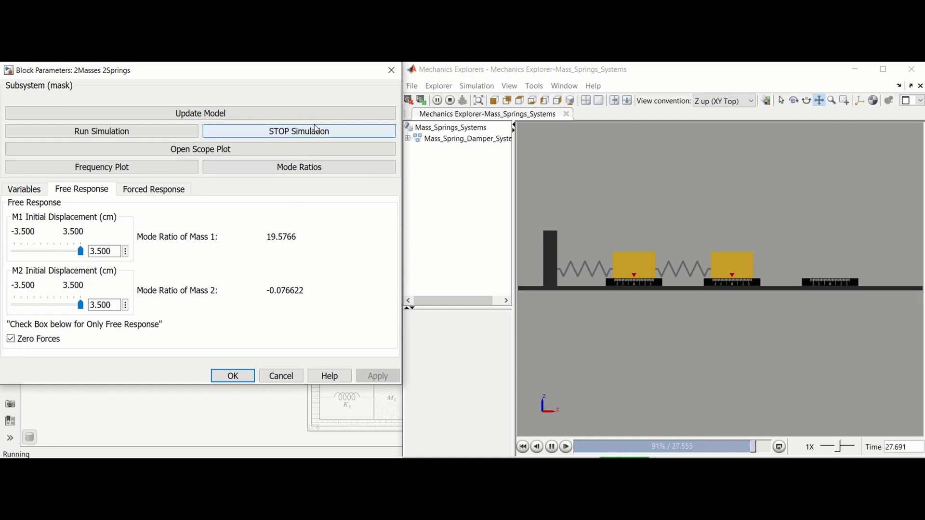
pyautogui.click(245, 149)
pyautogui.click(552, 448)
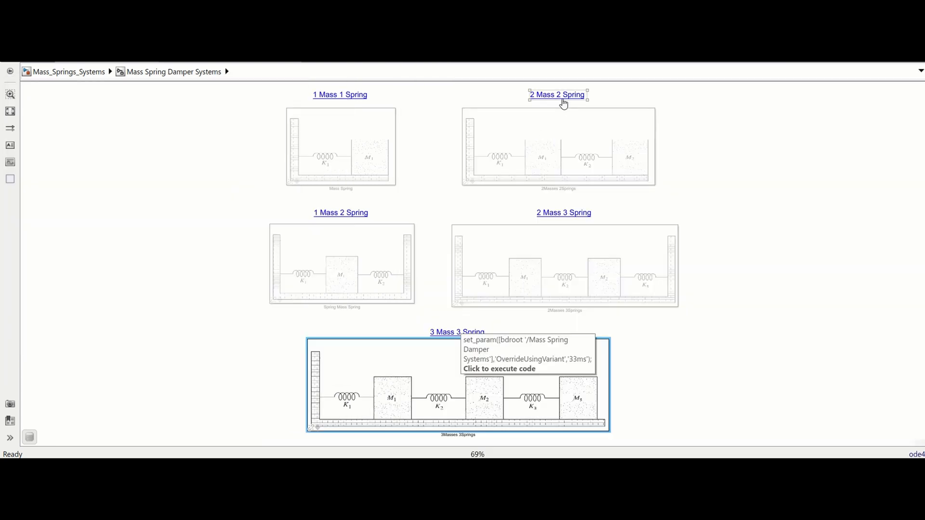
# Reopen the 2Masses 2Springs block parameters and generate the frequency plot, moving its figure window into full view
pyautogui.click(563, 103)
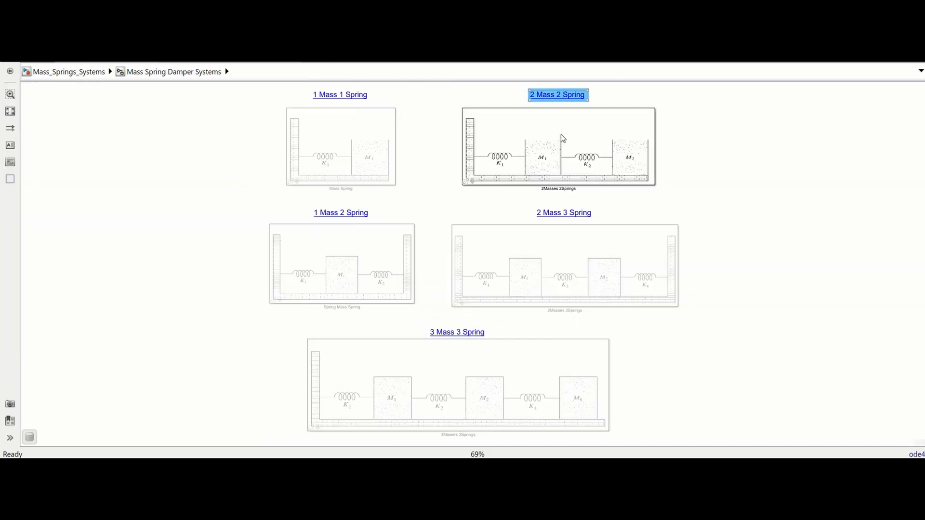
pyautogui.doubleClick(565, 147)
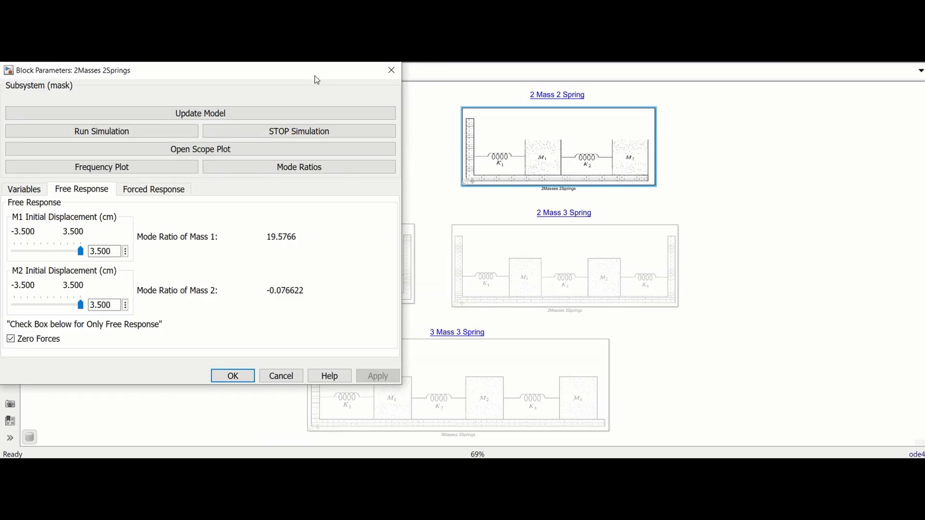
pyautogui.moveTo(314, 76); pyautogui.dragTo(568, 69)
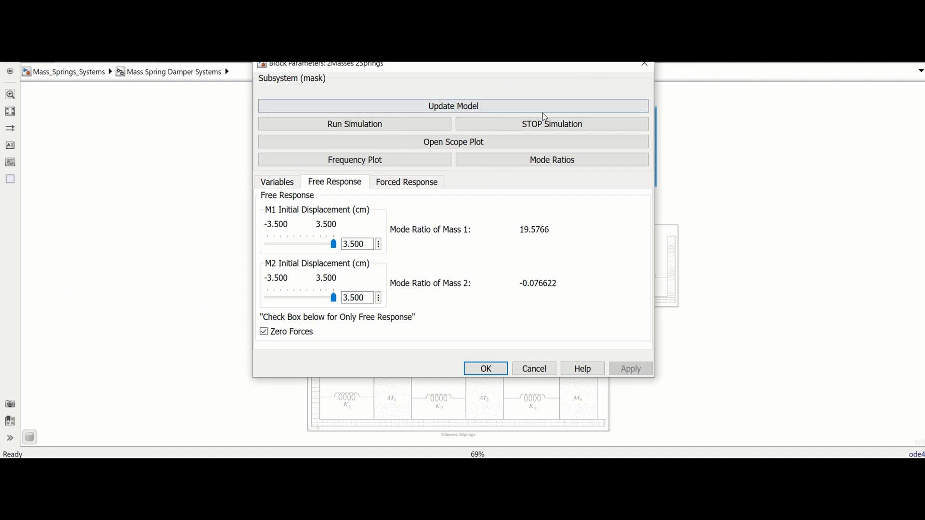
pyautogui.click(401, 164)
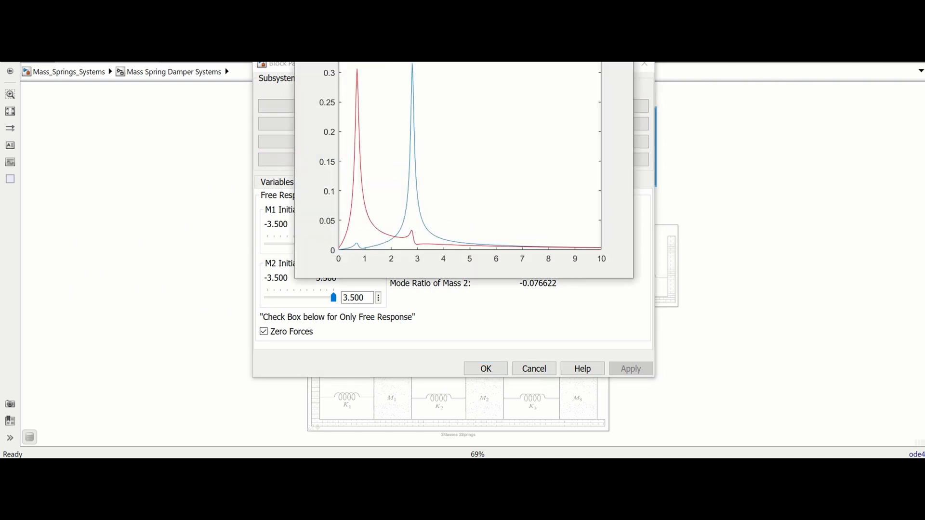
pyautogui.moveTo(472, 0); pyautogui.dragTo(508, 91)
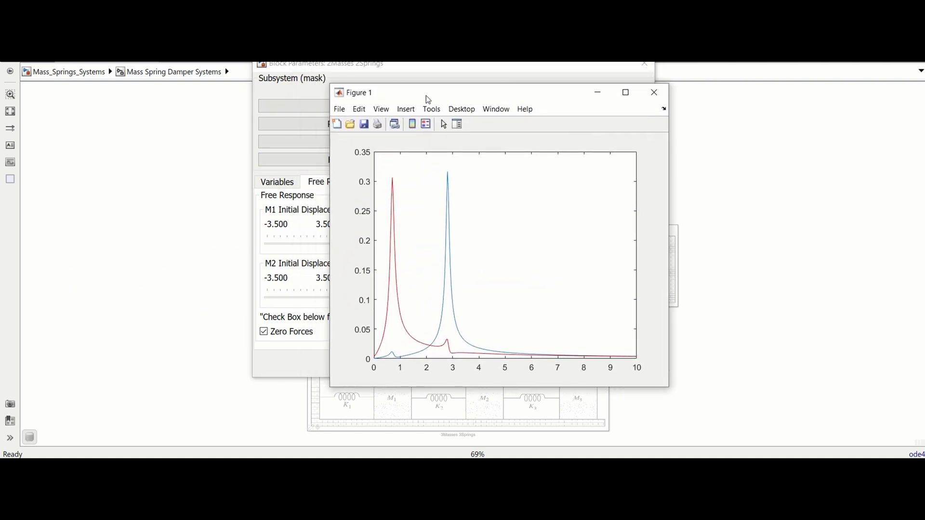
# Return to the block parameters, calculate the mode ratios, and bring the Position scope plot into focus
pyautogui.click(320, 69)
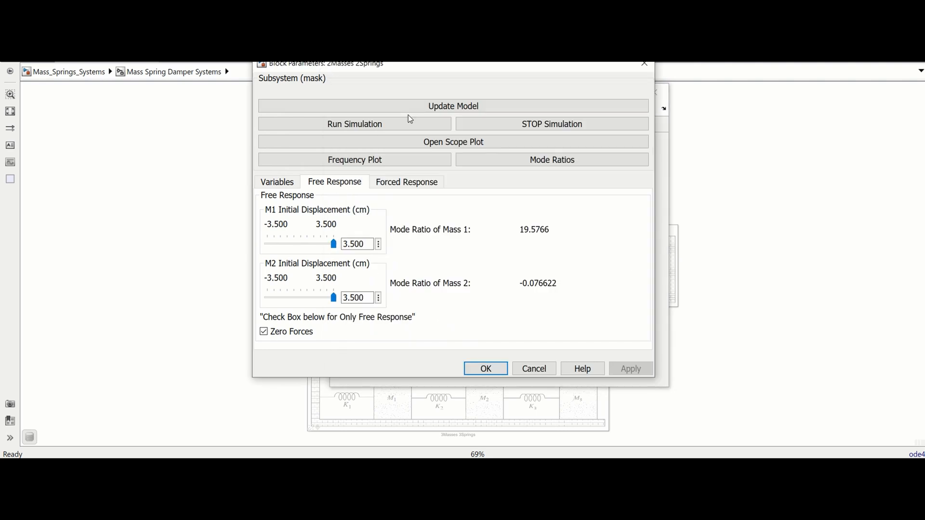
pyautogui.click(555, 162)
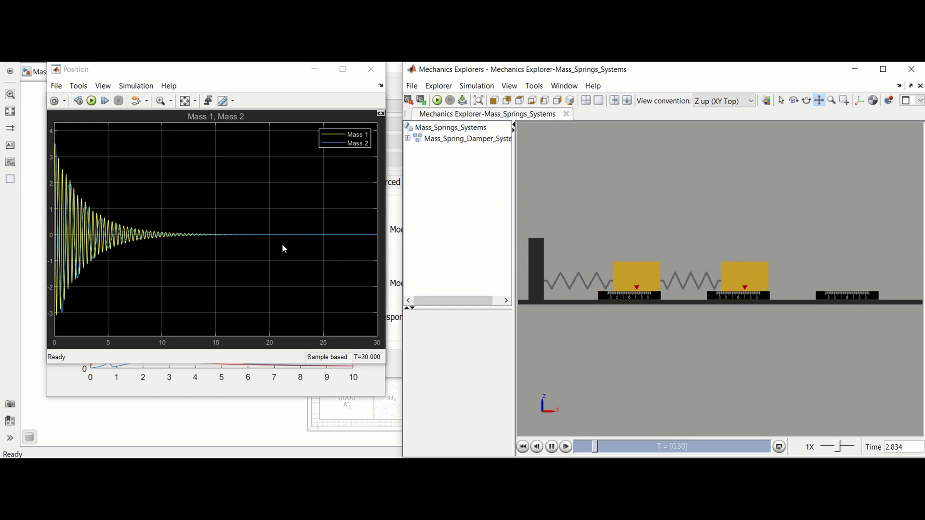
pyautogui.click(242, 76)
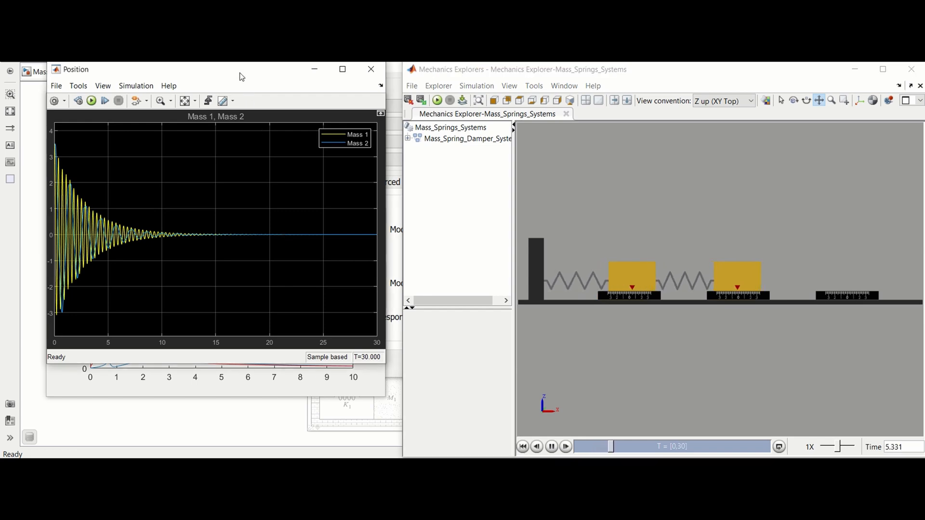
# View the frequency plot again, recalculate the mode ratios in the 2Masses 2Springs block parameters, and accept the dialog
pyautogui.click(268, 394)
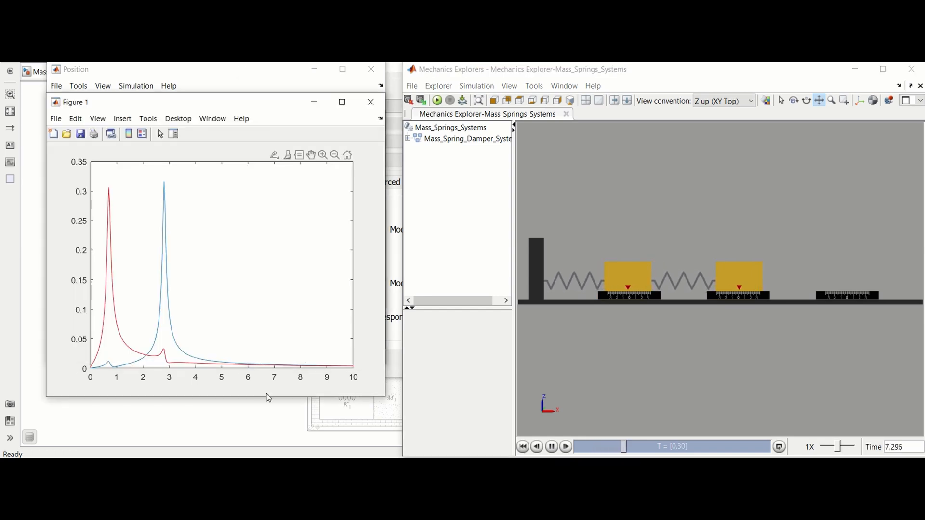
pyautogui.click(394, 370)
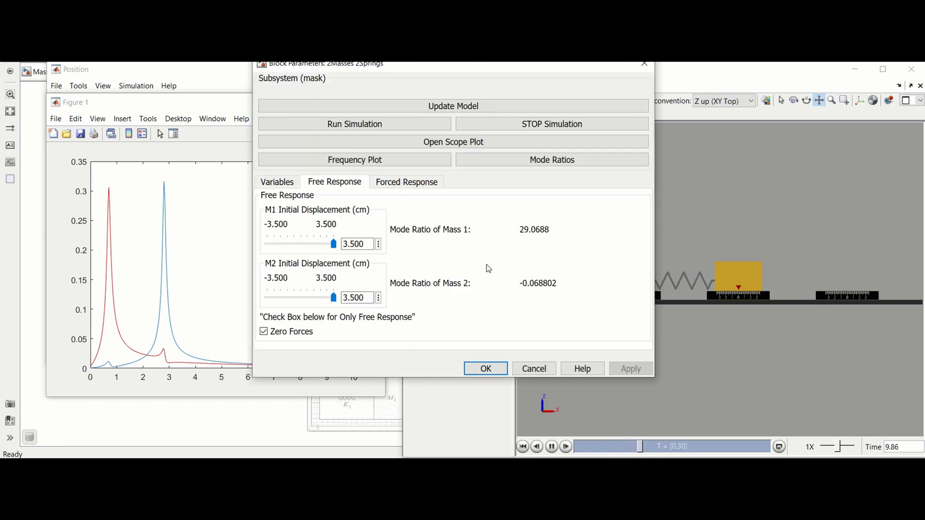
pyautogui.click(566, 160)
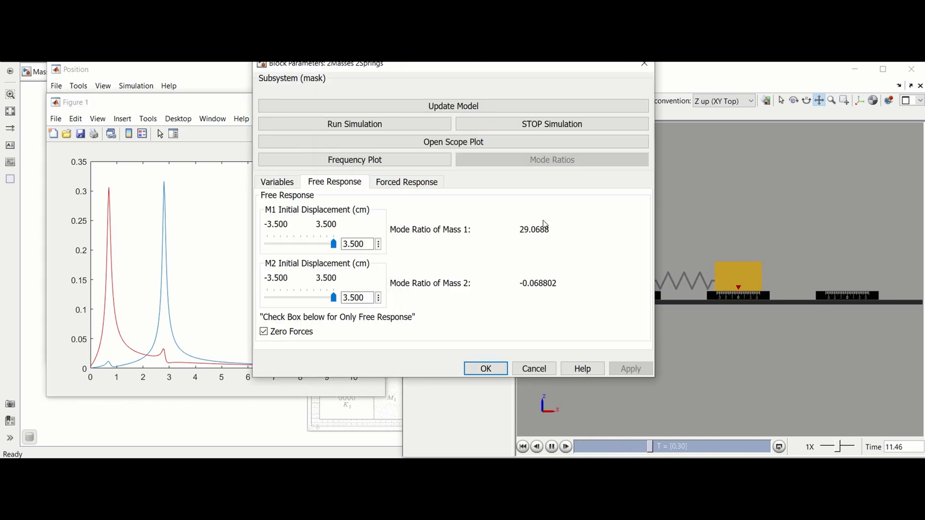
pyautogui.click(498, 374)
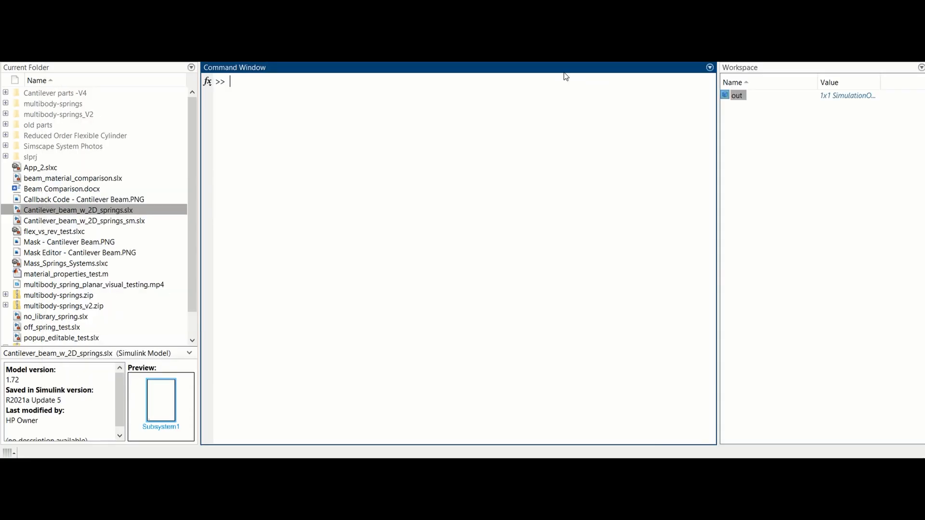
# In the MATLAB desktop, open the simulation output variable out and inspect its pos1 and pos2 properties
pyautogui.click(727, 96)
pyautogui.doubleClick(727, 96)
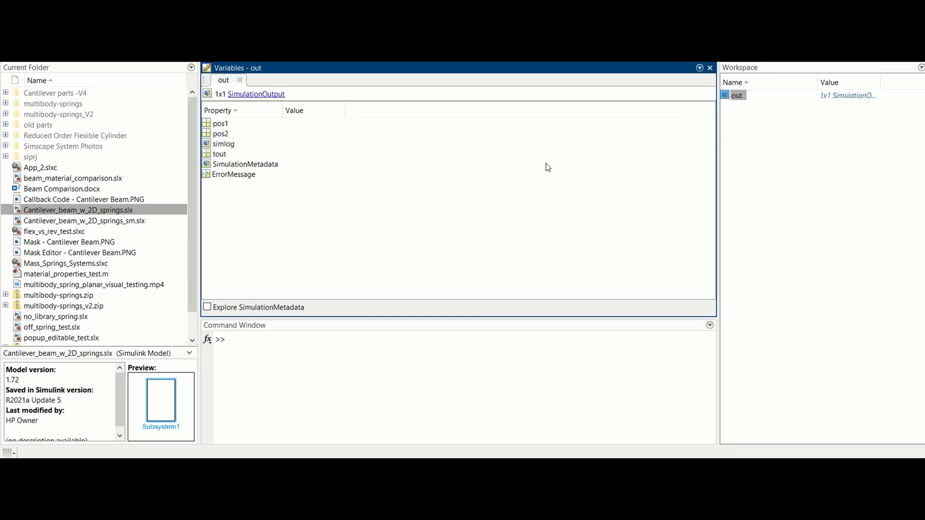
pyautogui.click(211, 125)
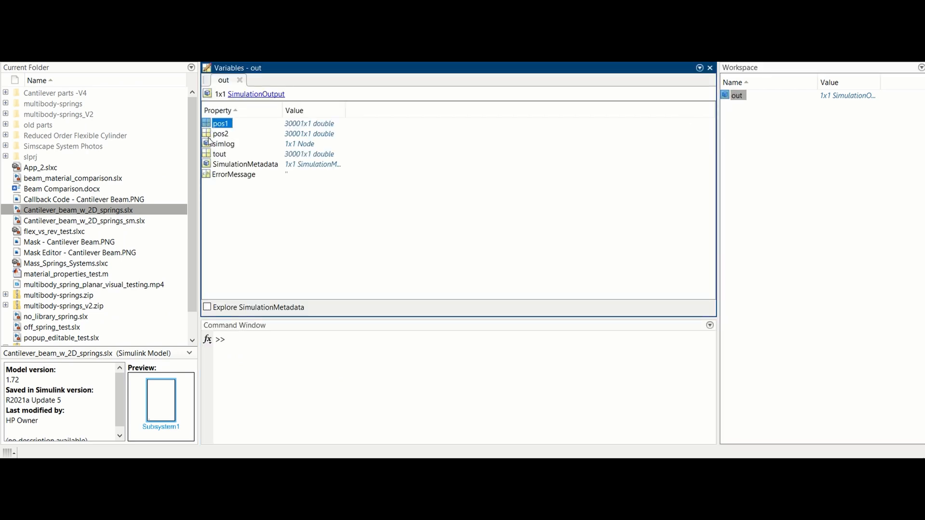
pyautogui.click(208, 136)
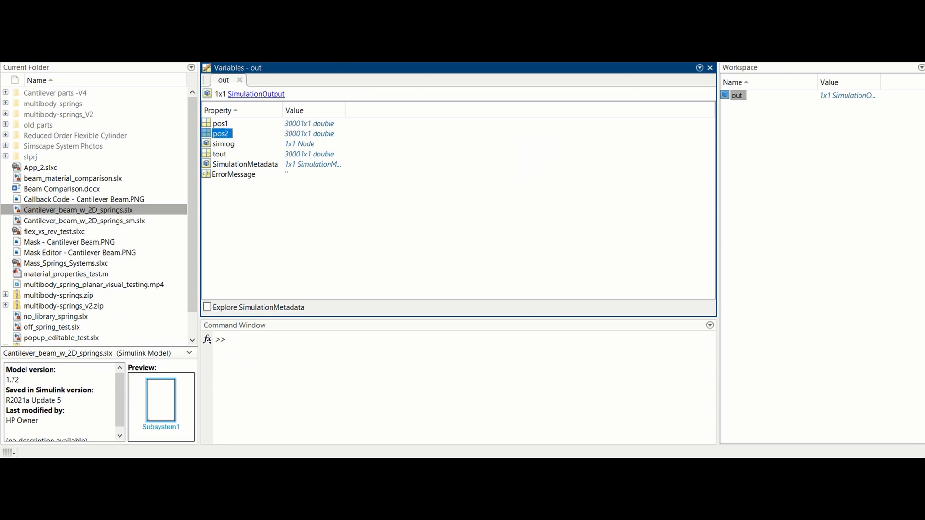
# Save the first mass's position data to the workspace with the command exp1_pos1=out.pos1;
pyautogui.click(315, 357)
pyautogui.write('exp1_pos1=out.pos1;')
pyautogui.press('Return')
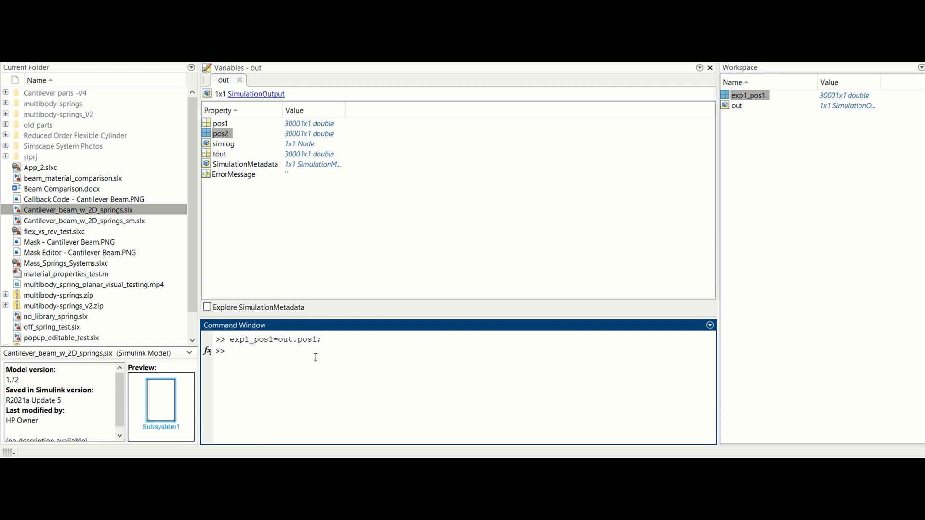
# Reuse the previous command to save the second mass's position data as exp1_pos2=out.pos2;
pyautogui.press('Up')
pyautogui.press('Up')
pyautogui.press('Up')
pyautogui.press('Up')
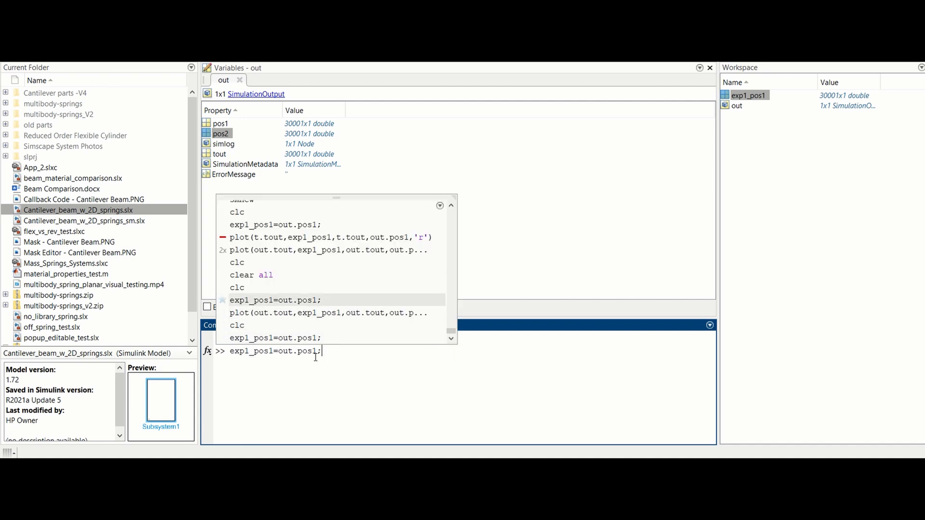
pyautogui.press('Left')
pyautogui.press('BackSpace')
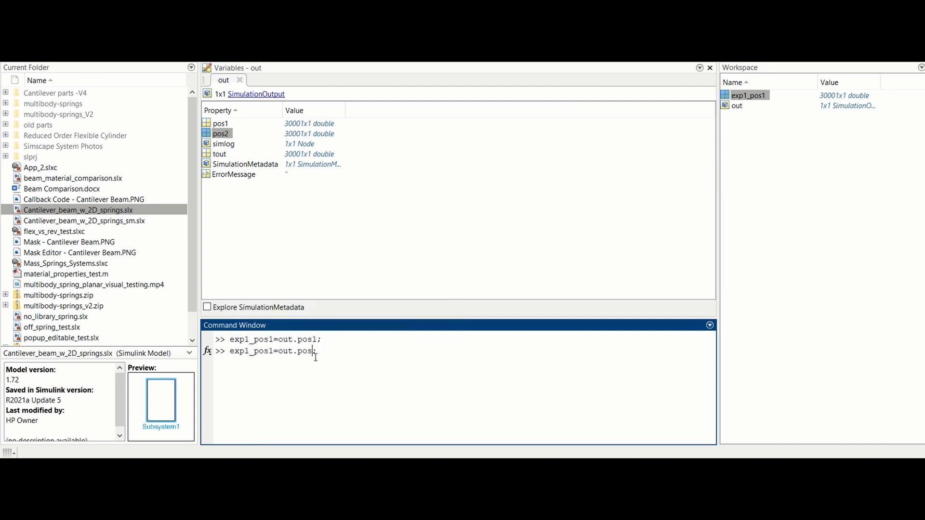
pyautogui.write('2')
pyautogui.press('BackSpace')
pyautogui.write('2')
pyautogui.press('Return')
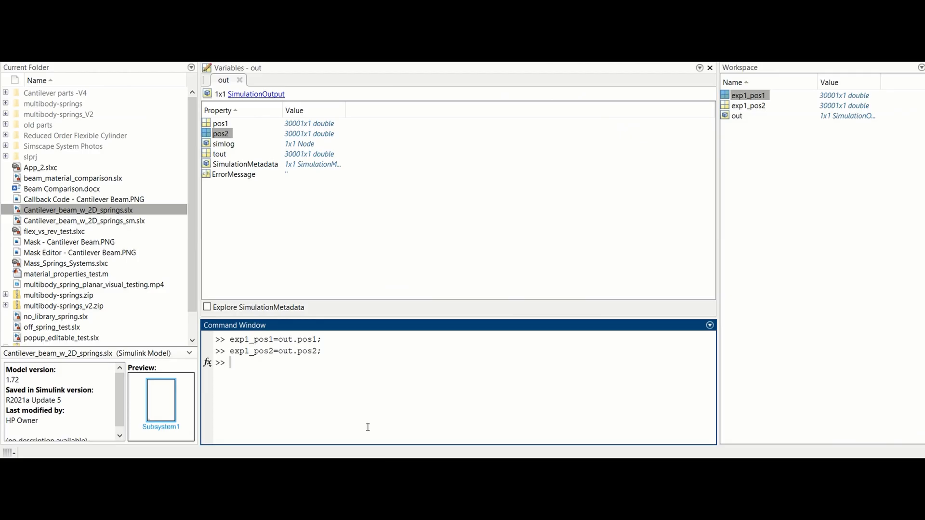
# Plot the saved and current first-mass positions together by rerunning plot(out.tout,exp1_pos1,out.tout,out.pos1,'r') from the command history
pyautogui.press('Up')
pyautogui.press('Up')
pyautogui.press('Up')
pyautogui.press('Up')
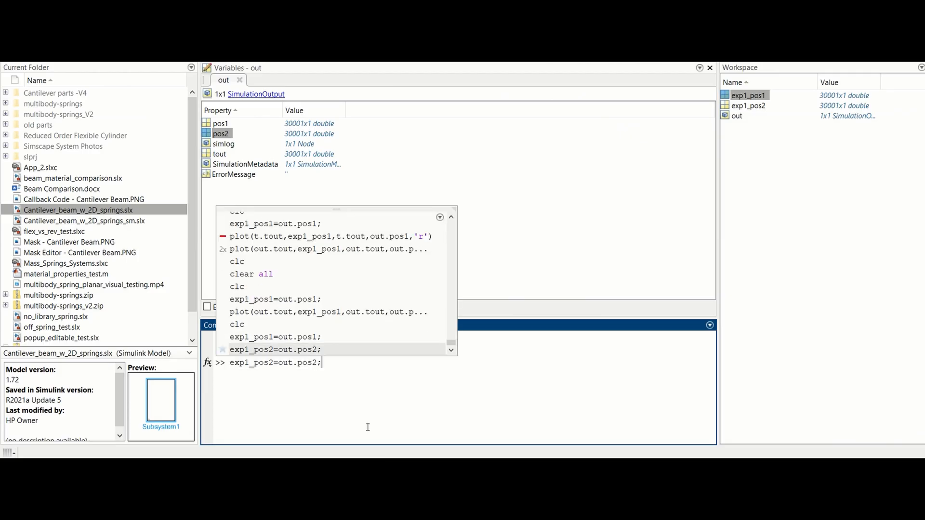
pyautogui.press('Return')
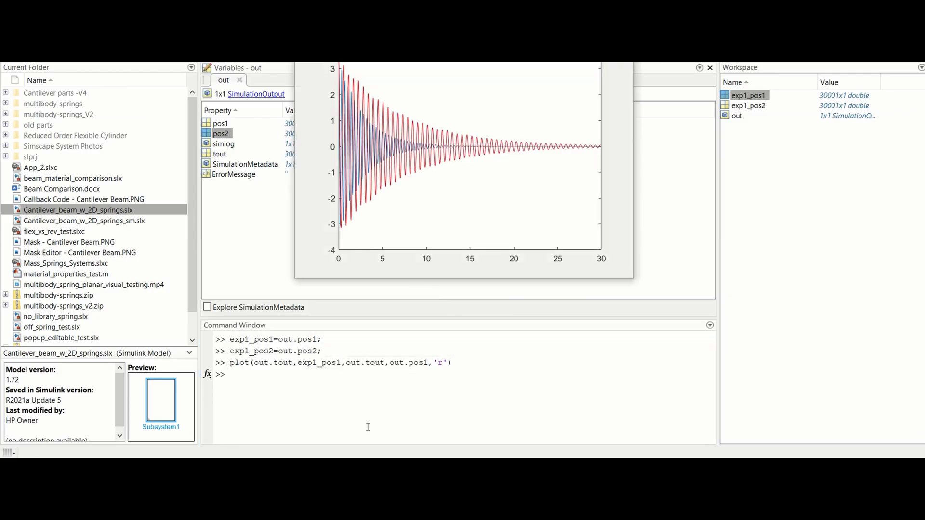